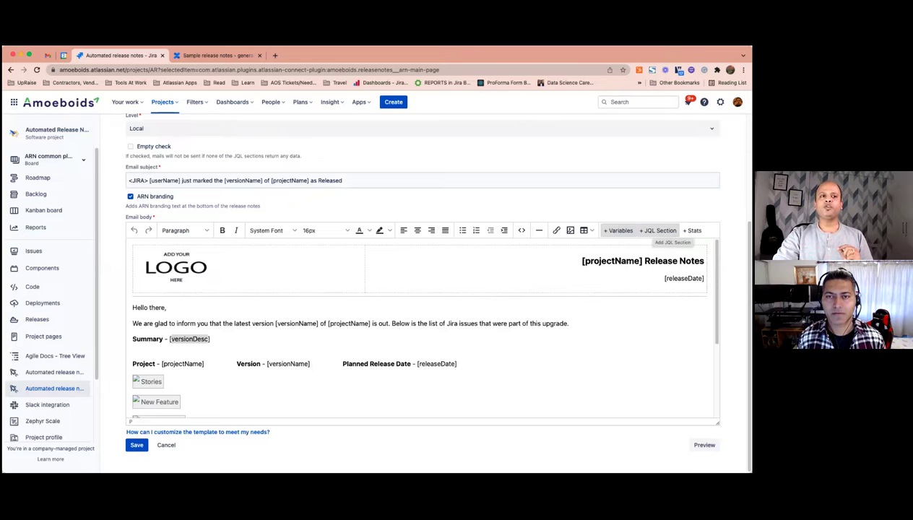
Open the Stories JQL section in the email body for editing.
triple_click(153, 318)
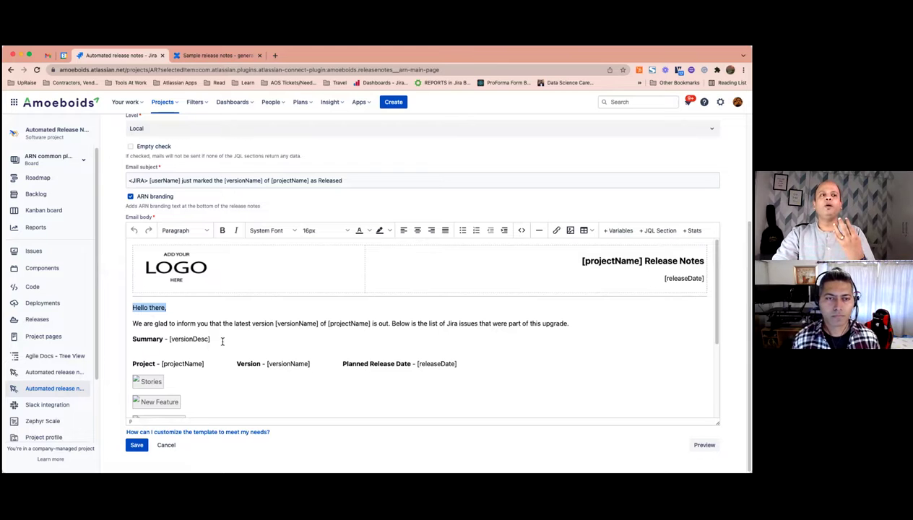
click(201, 380)
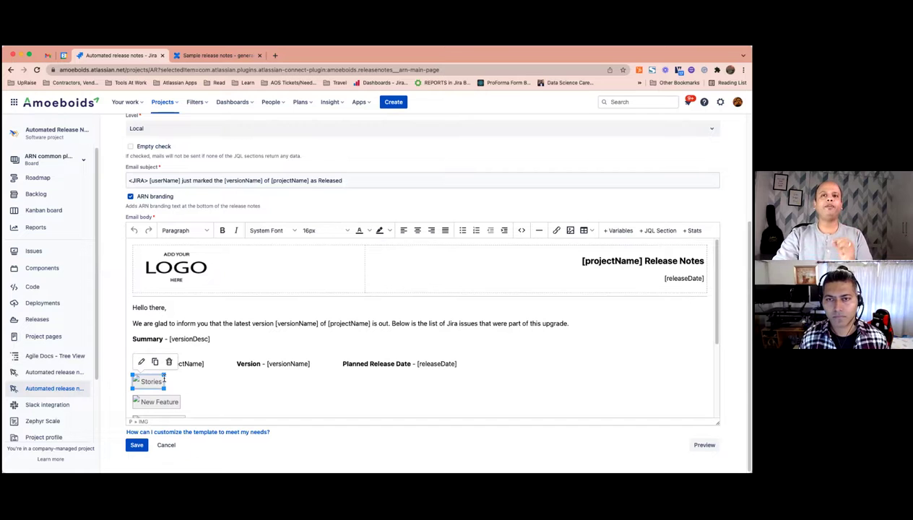
scroll(152, 386, down, 1)
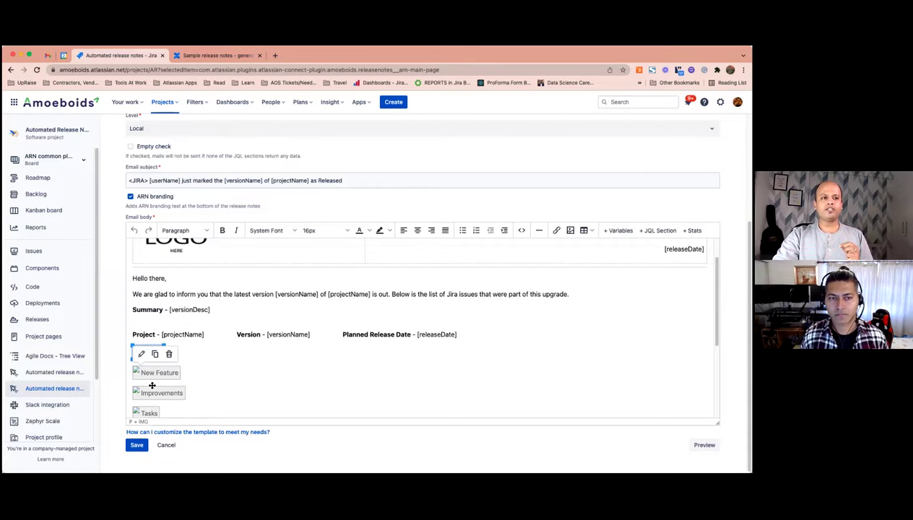
scroll(153, 348, down, 1)
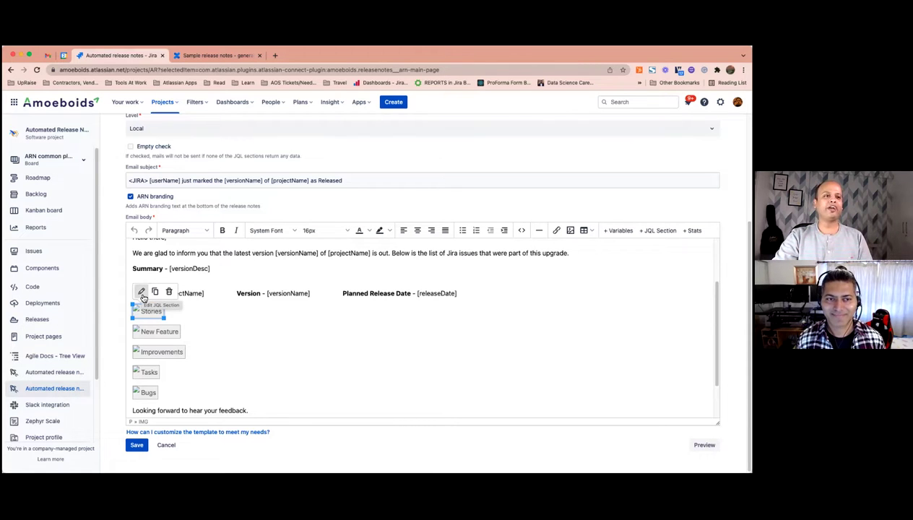
click(196, 320)
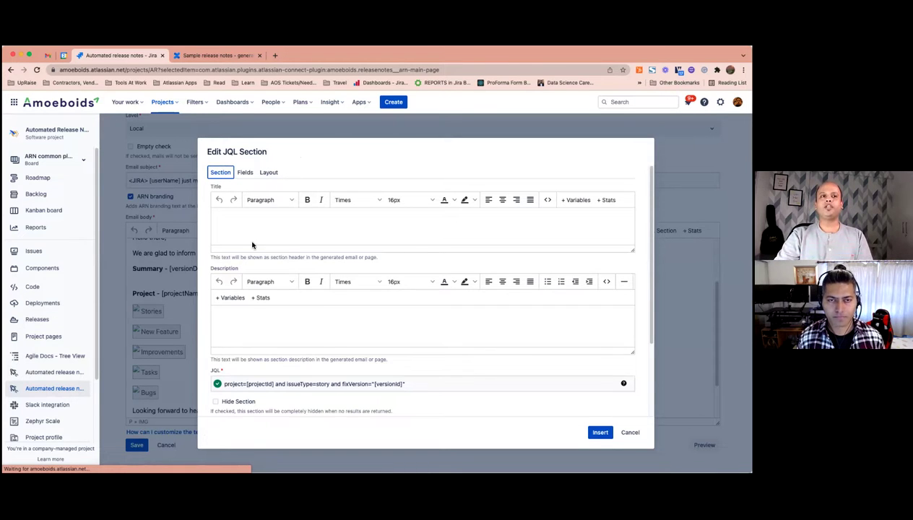
Review the Stories section's JQL query, including its project, issue type and fix version conditions.
scroll(288, 332, down, 2)
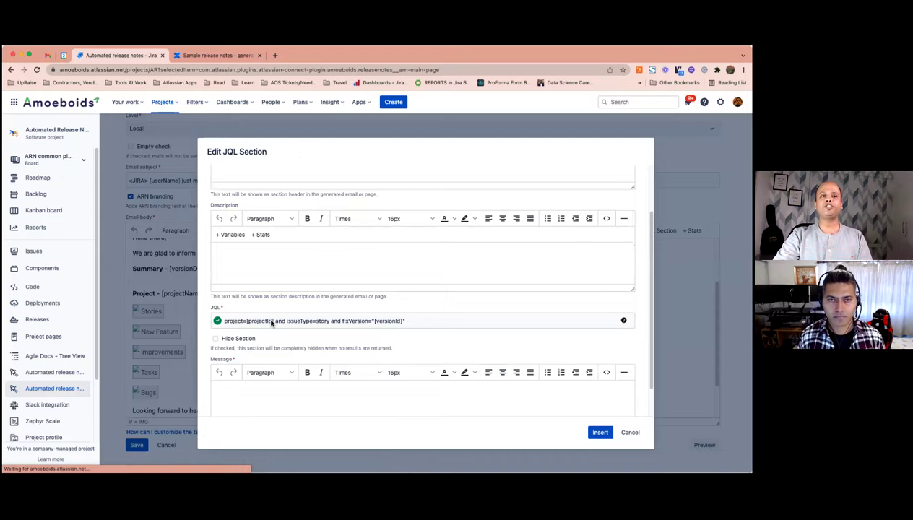
click(242, 323)
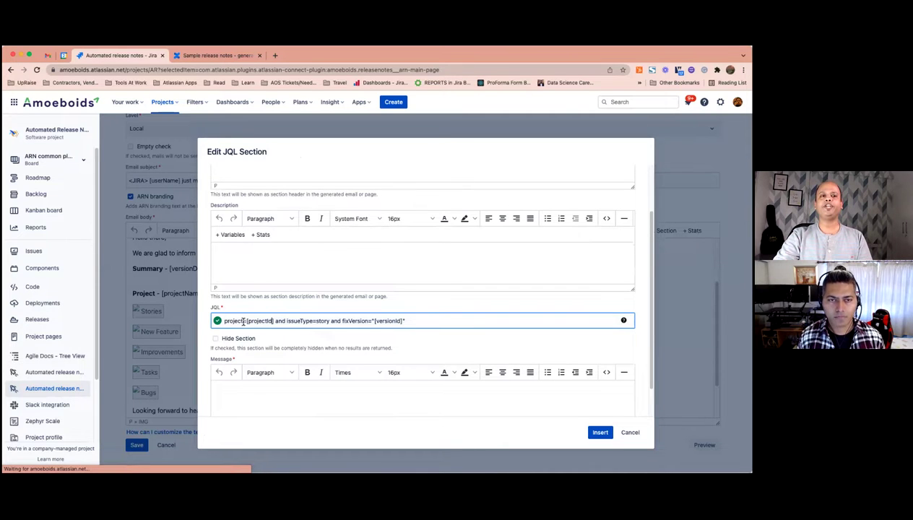
click(417, 323)
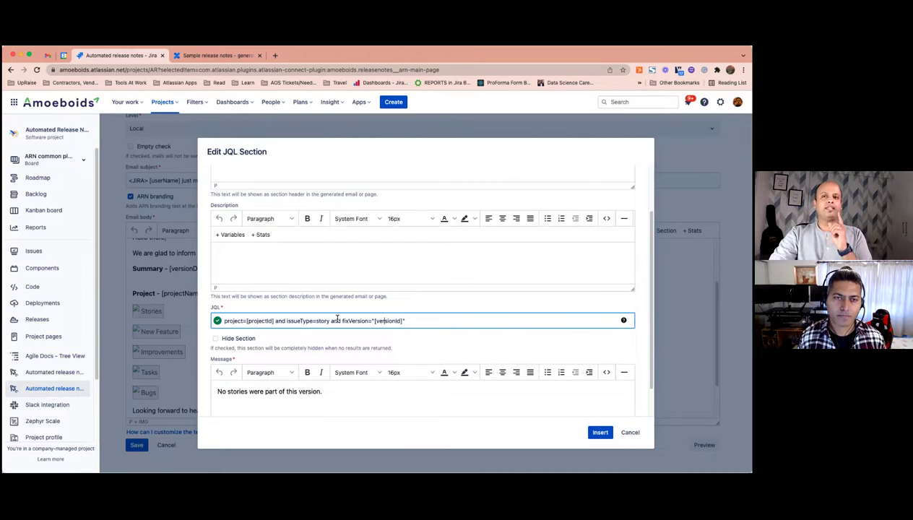
scroll(337, 318, up, 1)
scroll(337, 318, up, 1)
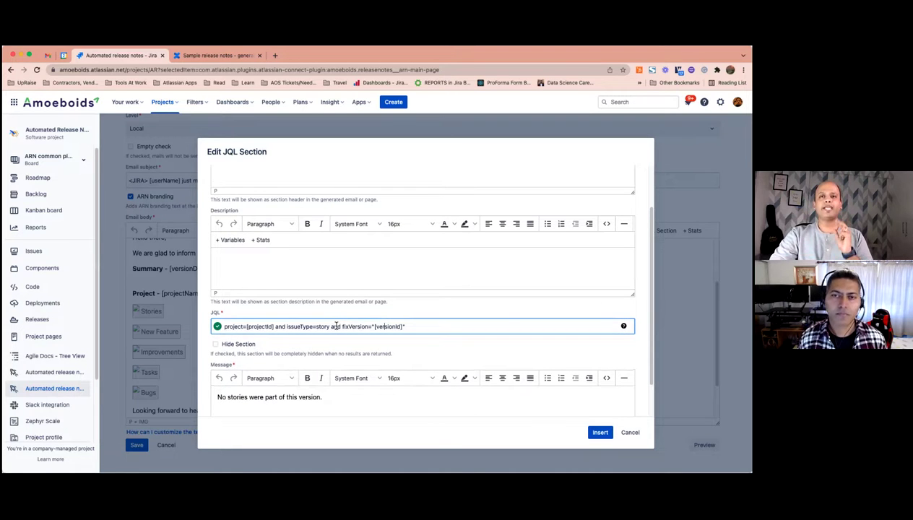
scroll(336, 326, up, 2)
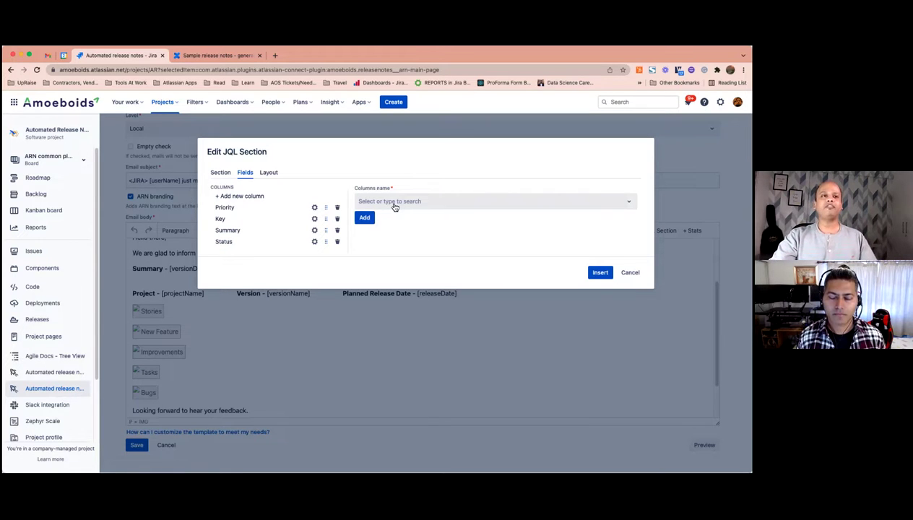
Remove the Priority, Status and Summary columns from the Stories section's fields.
click(336, 209)
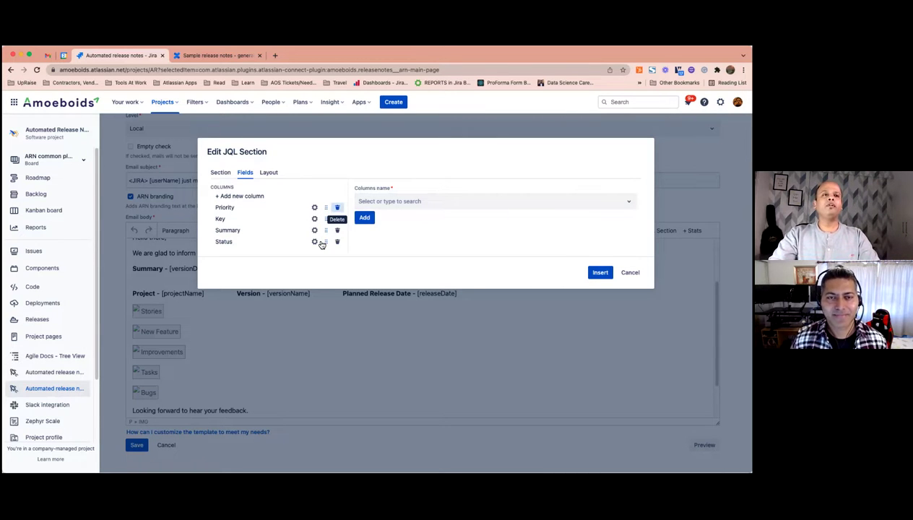
click(337, 231)
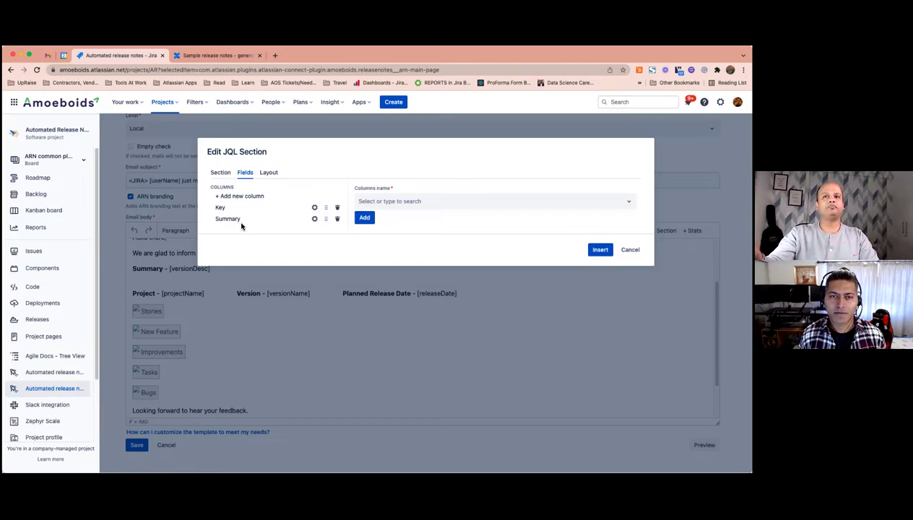
click(338, 220)
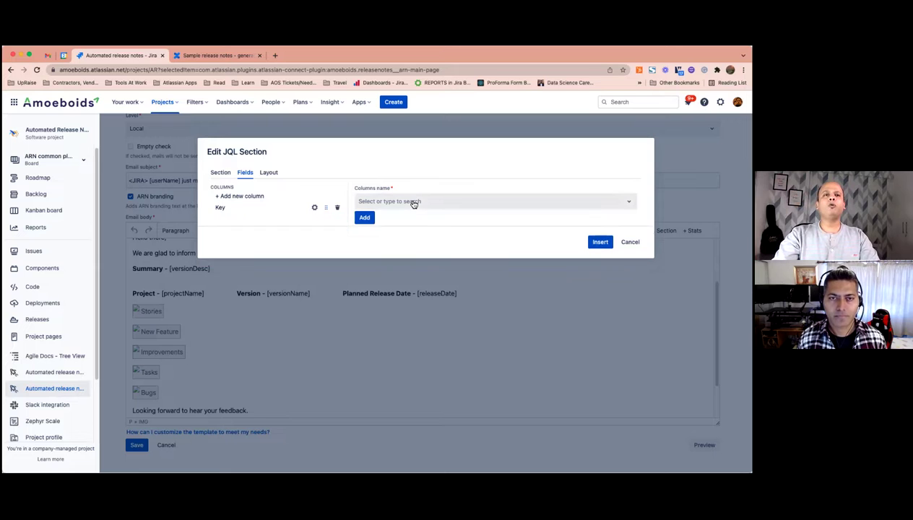
Add the custom field "Summary for public release notes" as a column of the Stories section.
click(410, 207)
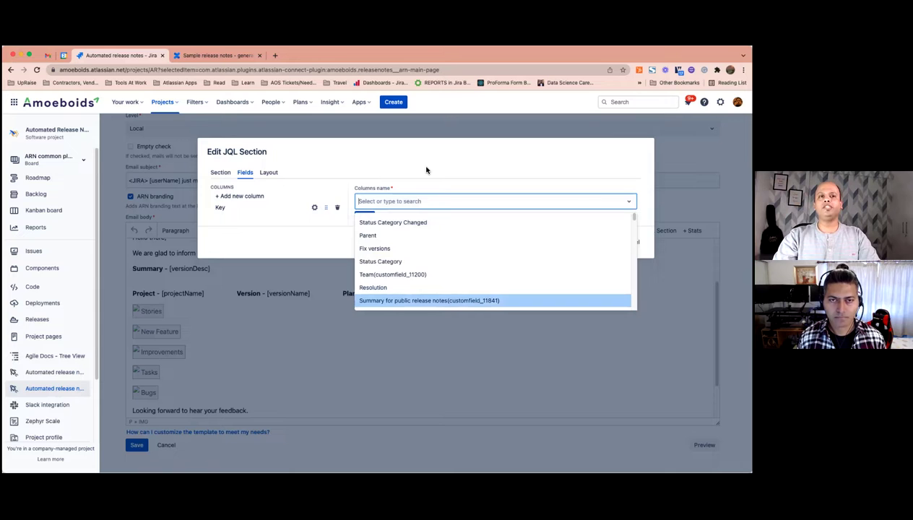
key(Return)
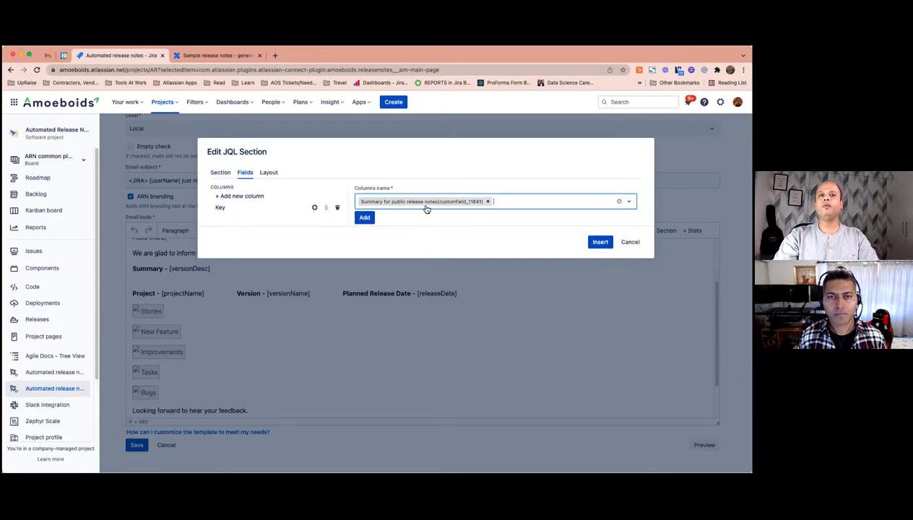
click(520, 205)
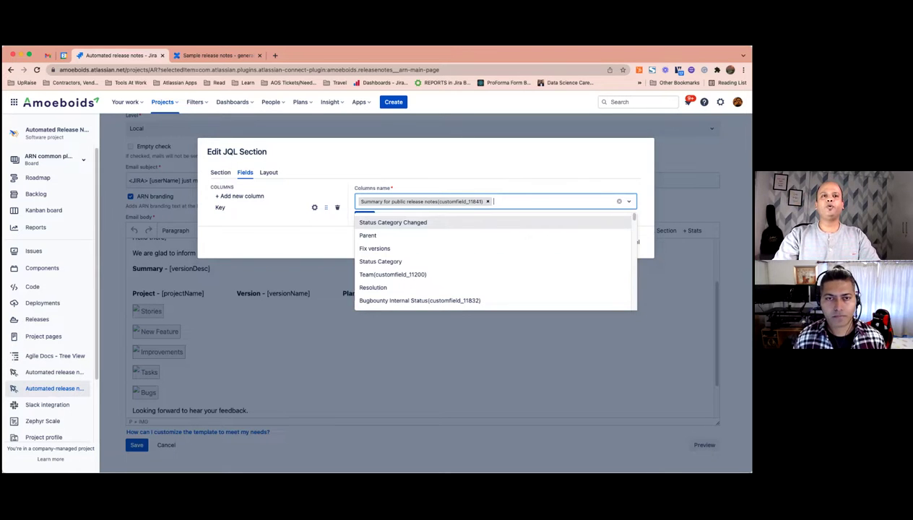
key(BackSpace)
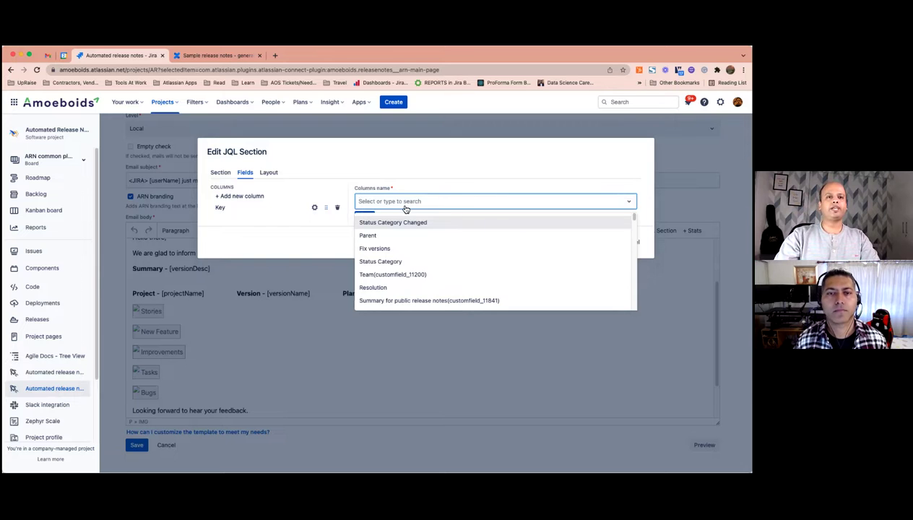
key(Return)
click(366, 220)
Add the custom field "Description for public release notes" as another column of the section.
click(477, 201)
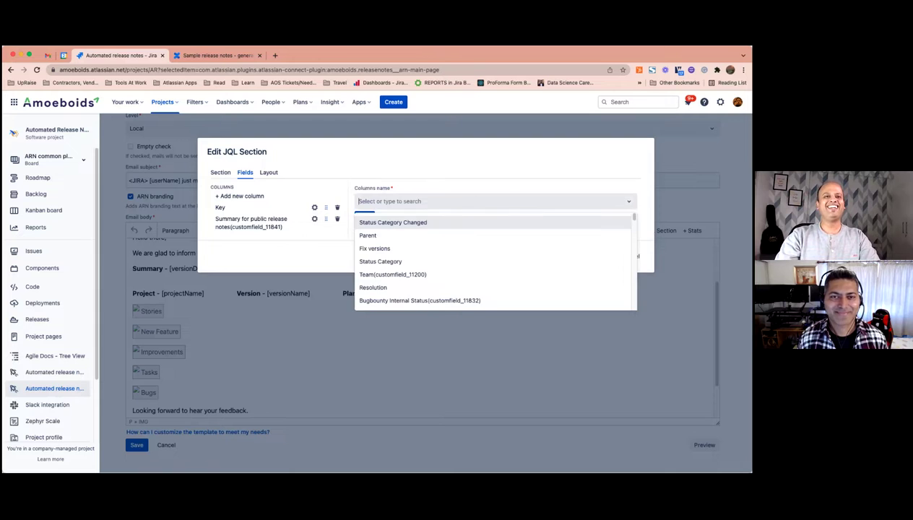
text(d)
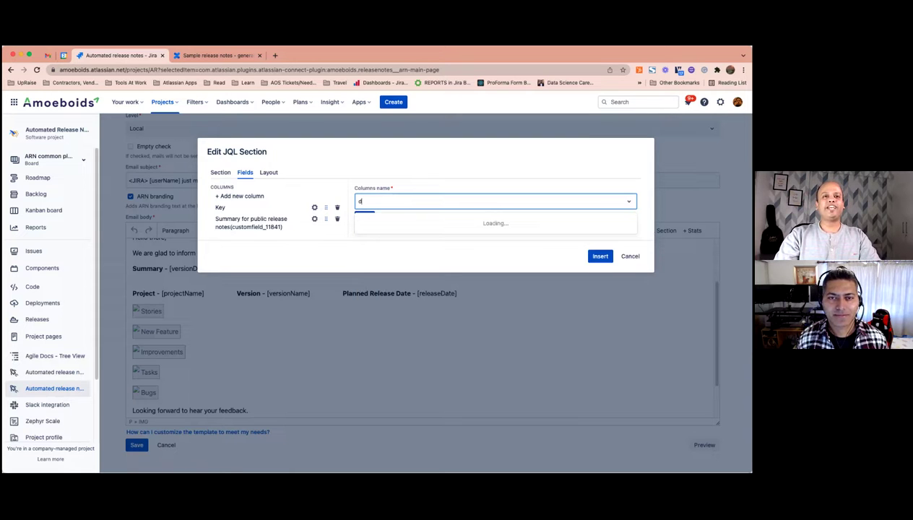
text(es)
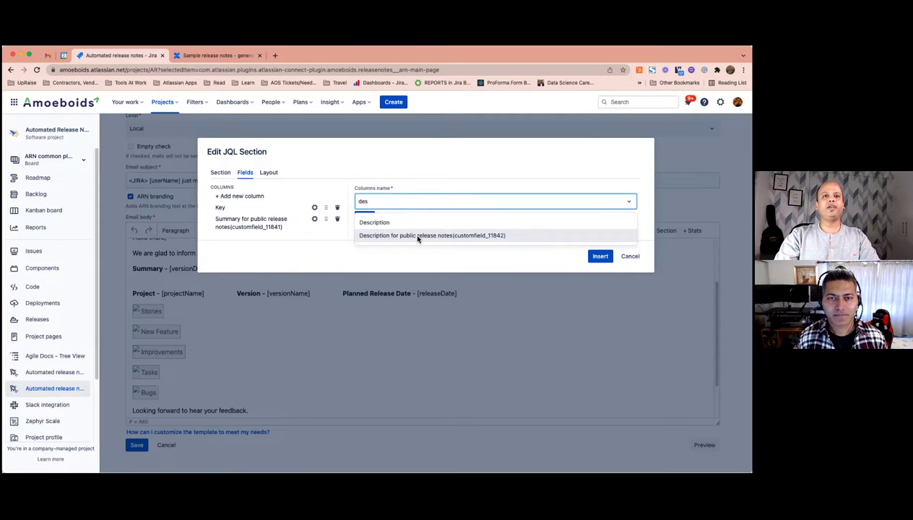
click(417, 237)
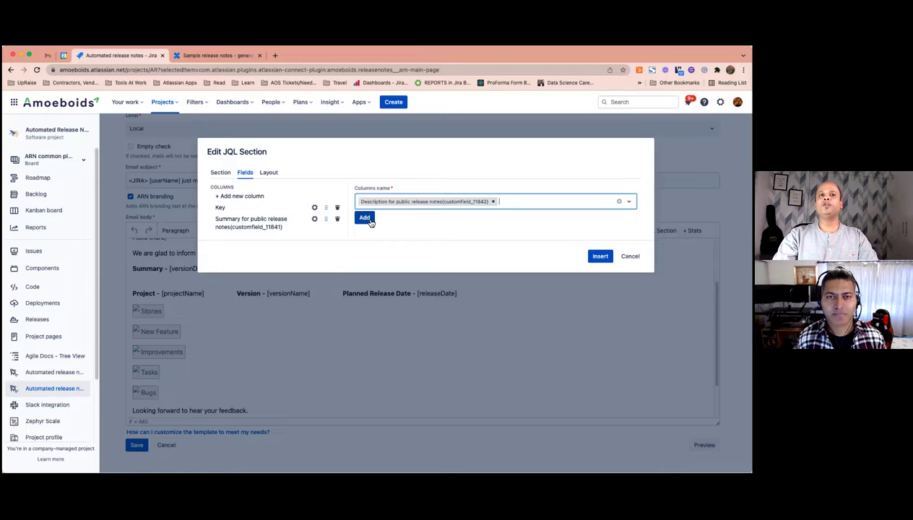
key(Return)
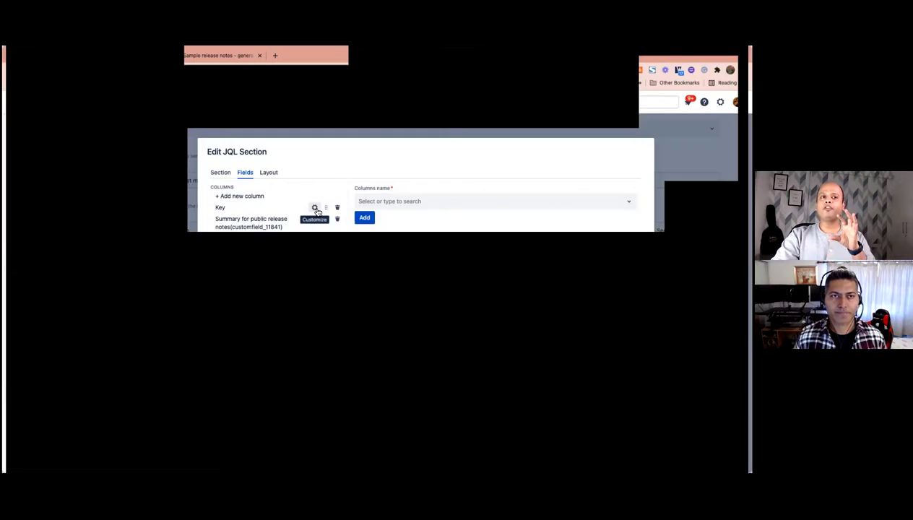
Customize the Key column so that its value is not displayed as a link.
click(315, 208)
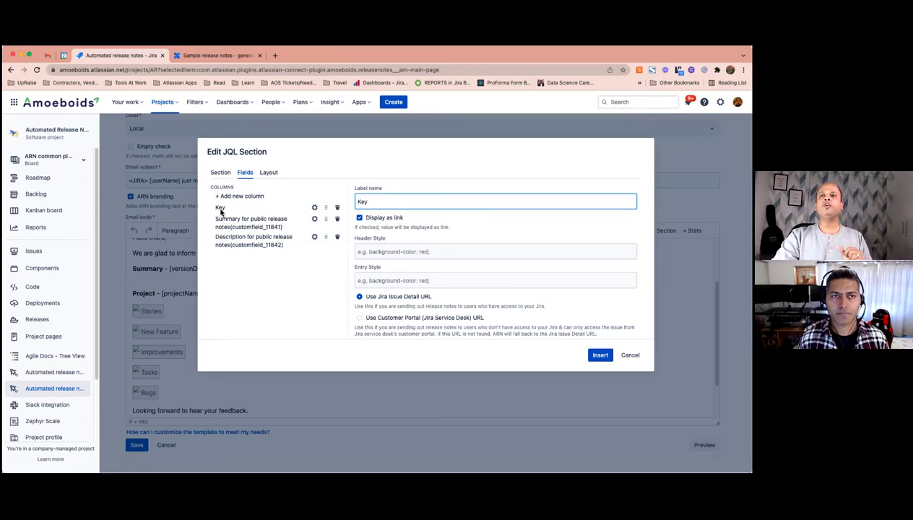
click(360, 219)
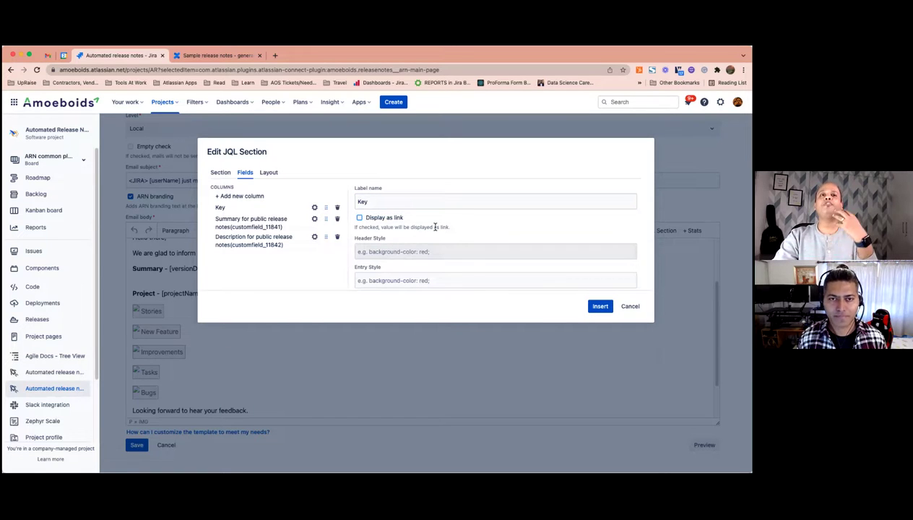
key(Tab)
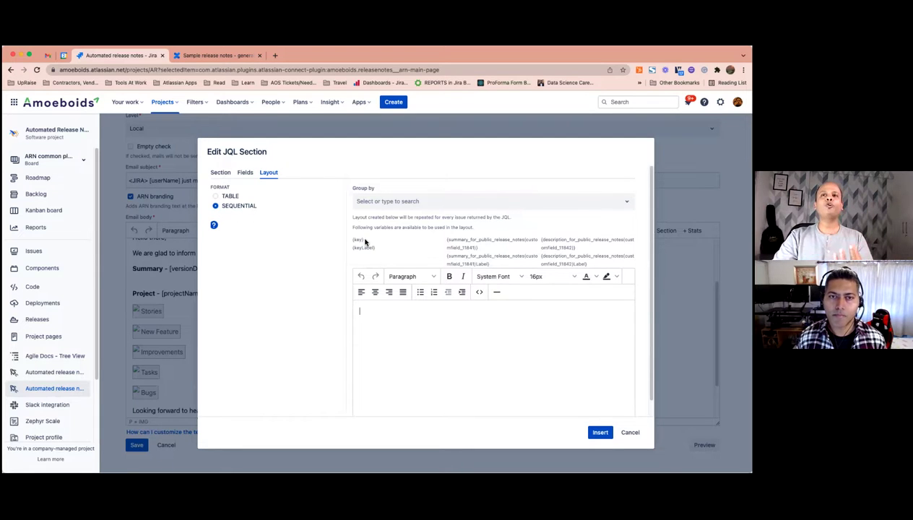
Start a bulleted list in the sequential layout and insert a copy of the {key} variable as its first item.
drag(365, 242, 352, 242)
key(super+c)
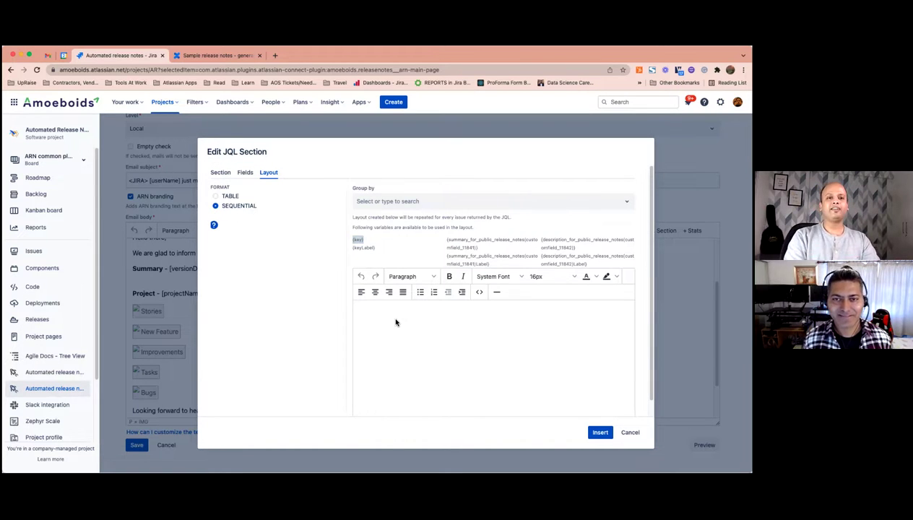
click(422, 294)
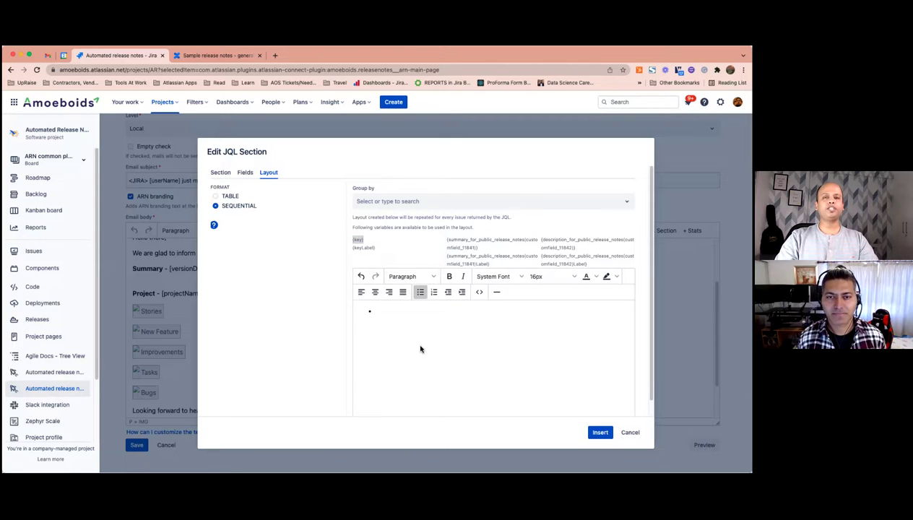
key(super+v)
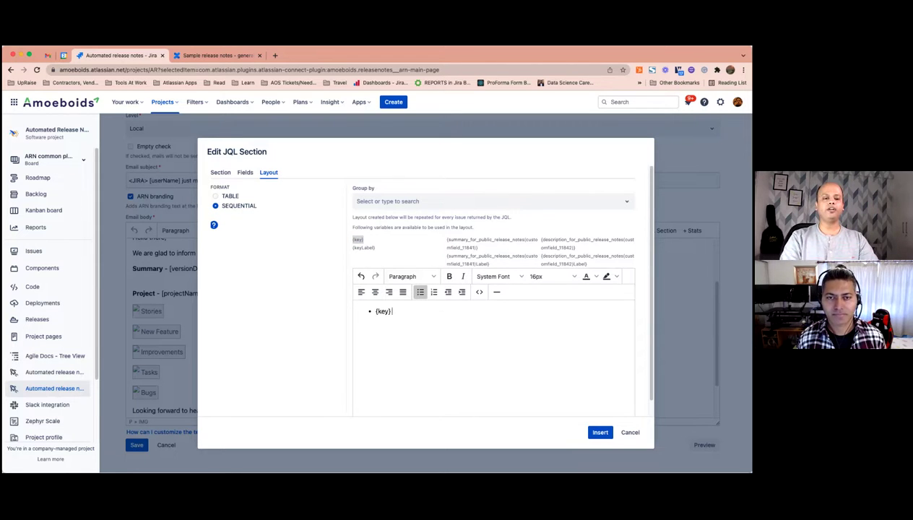
Append " - {summary}" after {key} in the layout's bullet.
text(-)
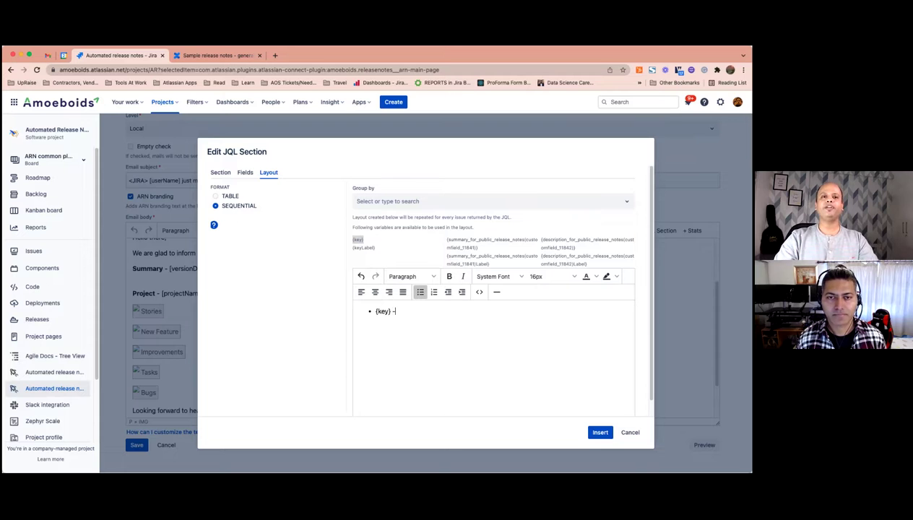
text( {s)
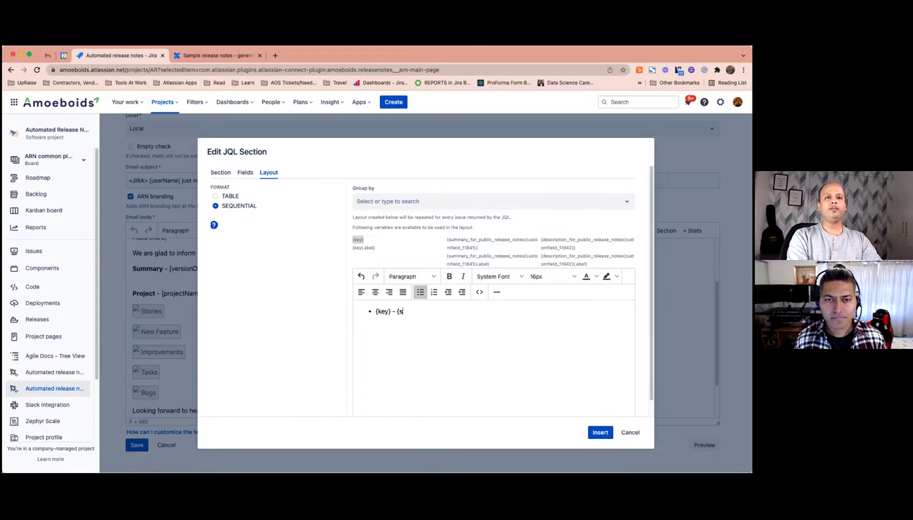
text(u)
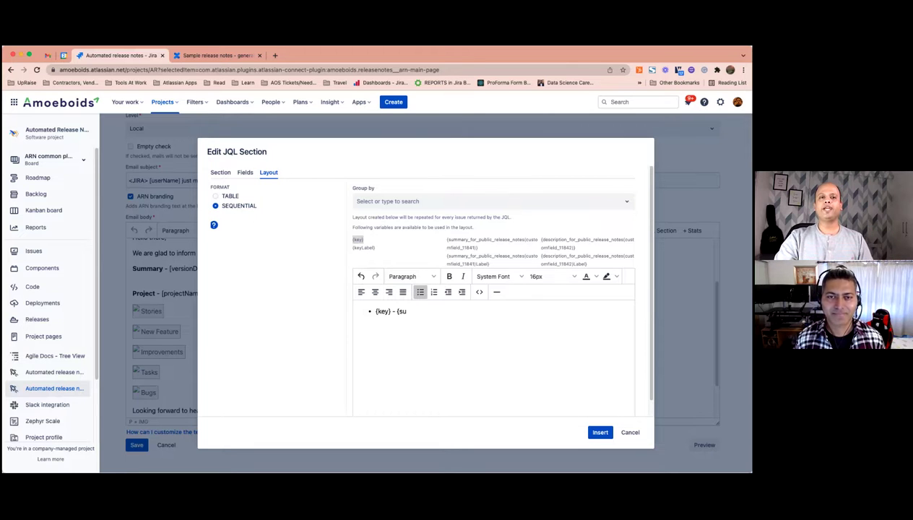
text(mmary})
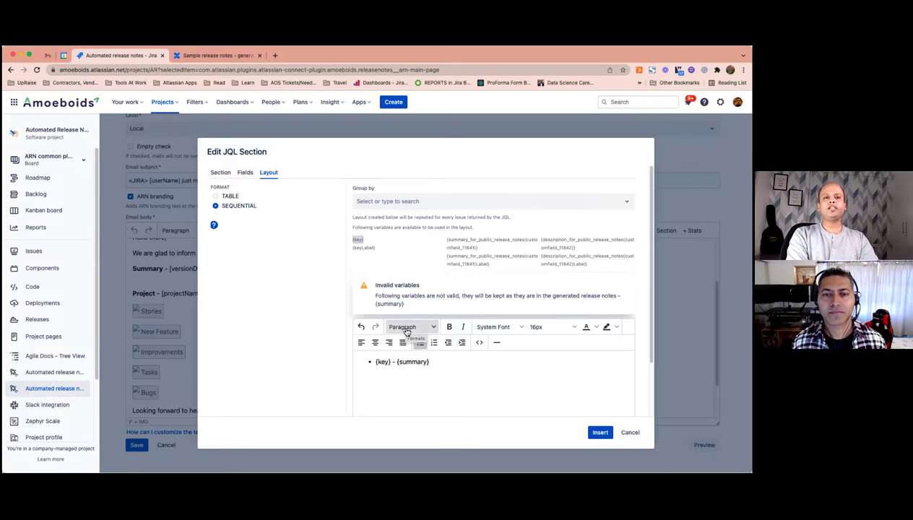
Remove the dash between the variables and put {summary} in a nested bullet under {key}.
click(394, 361)
key(BackSpace)
key(BackSpace)
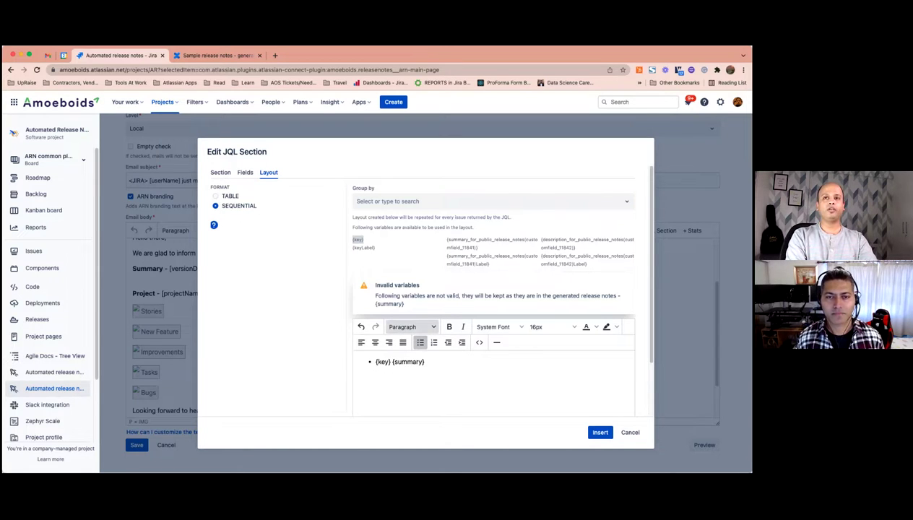
key(Return)
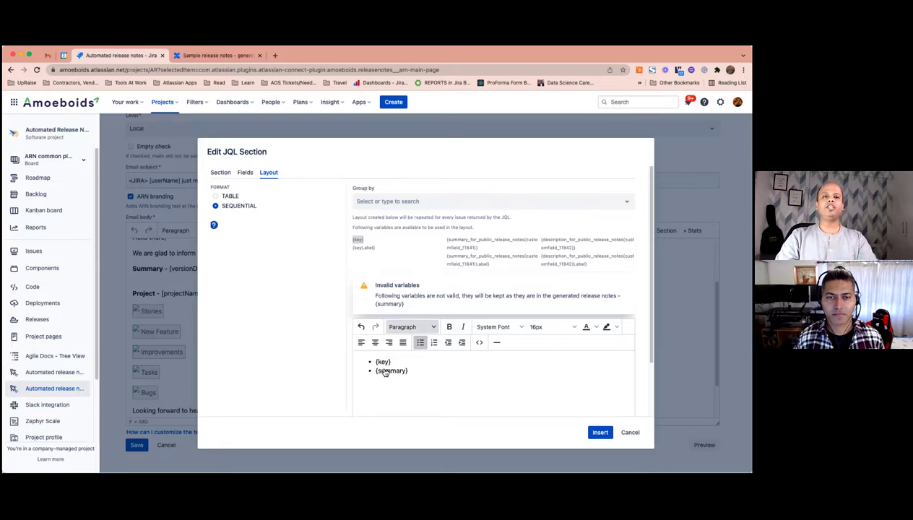
key(Tab)
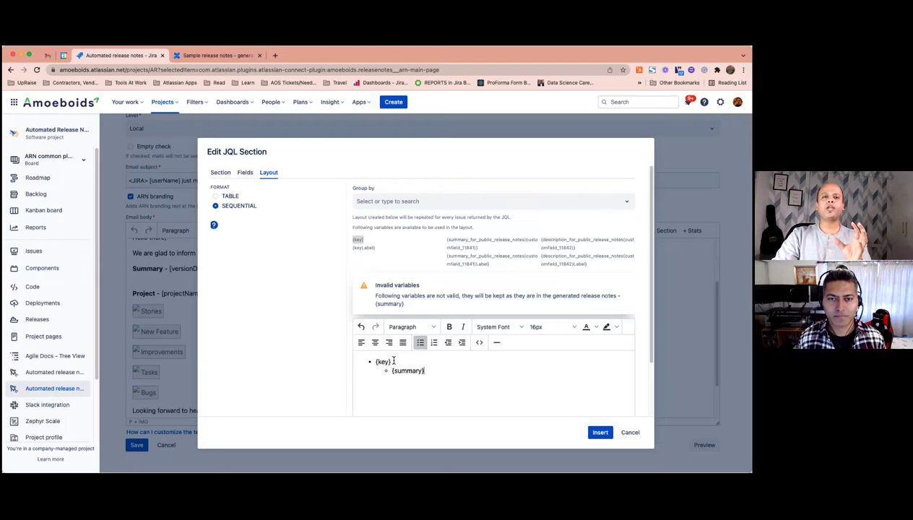
Check the Group by field options for the sequential layout and close the JQL section without inserting it.
drag(375, 361, 391, 361)
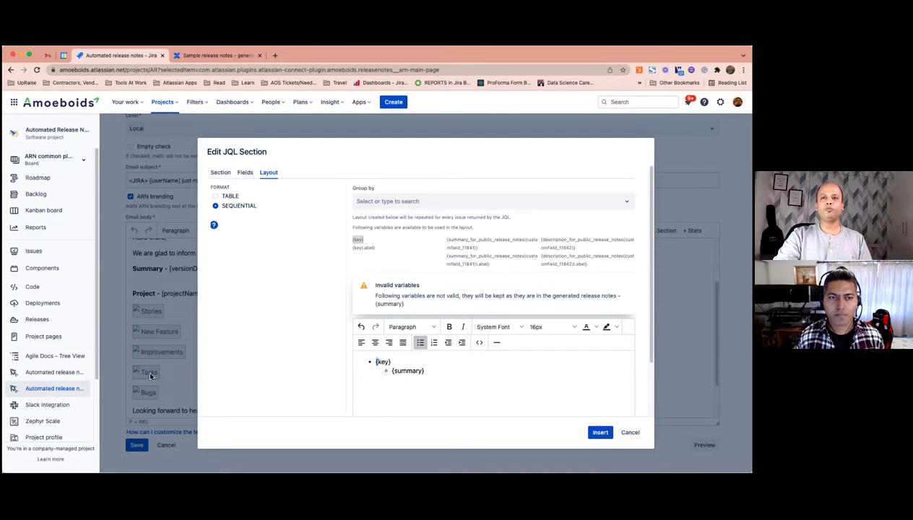
click(374, 205)
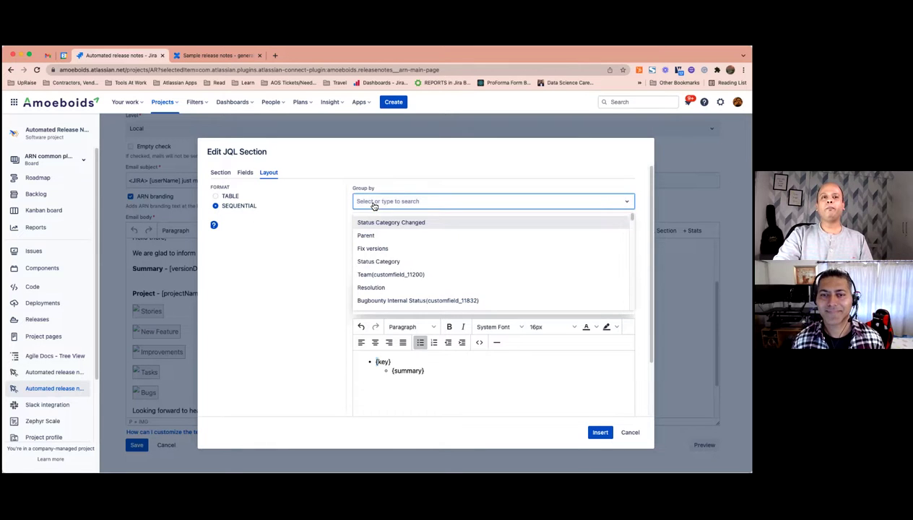
click(422, 180)
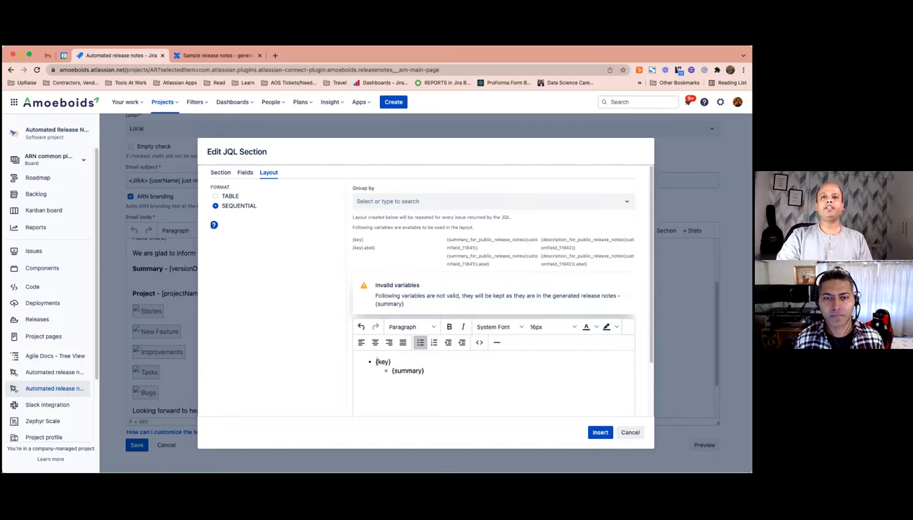
key(Escape)
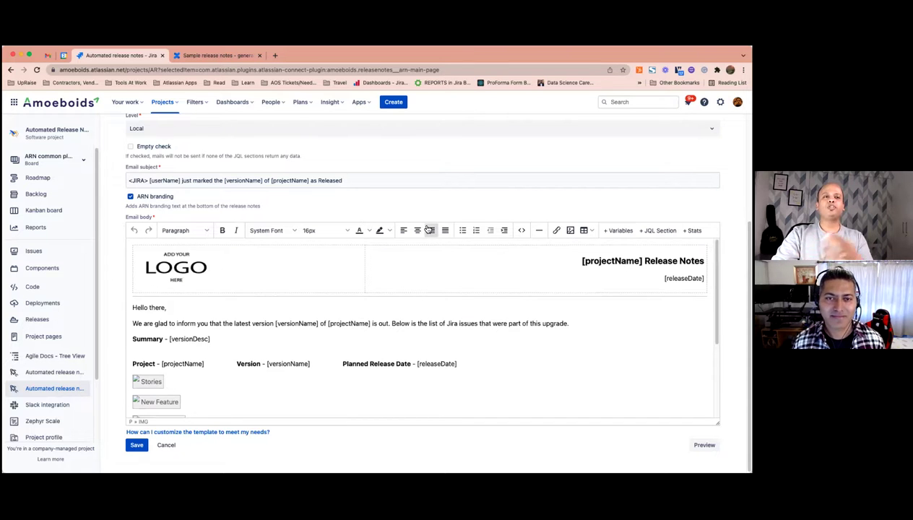
Leave the email template and open the "Zapier - pdf" rule from the list of rules.
scroll(355, 250, up, 2)
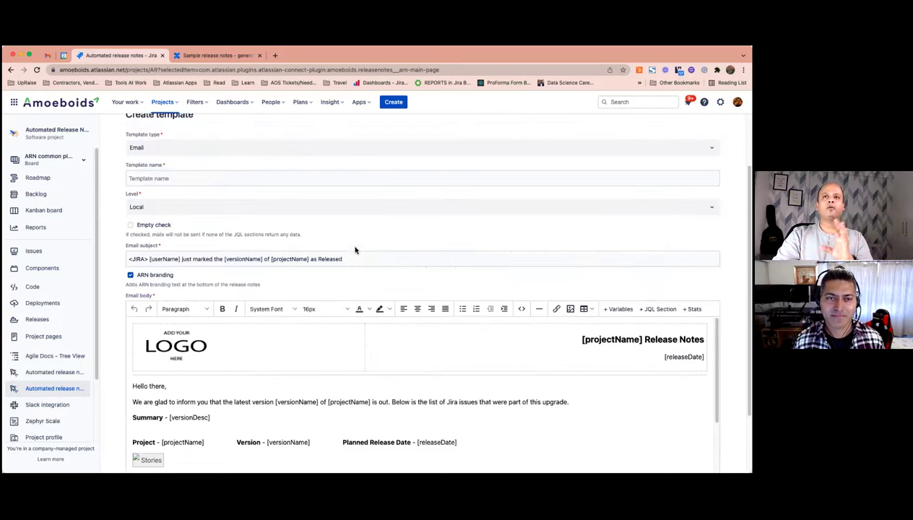
scroll(162, 159, up, 2)
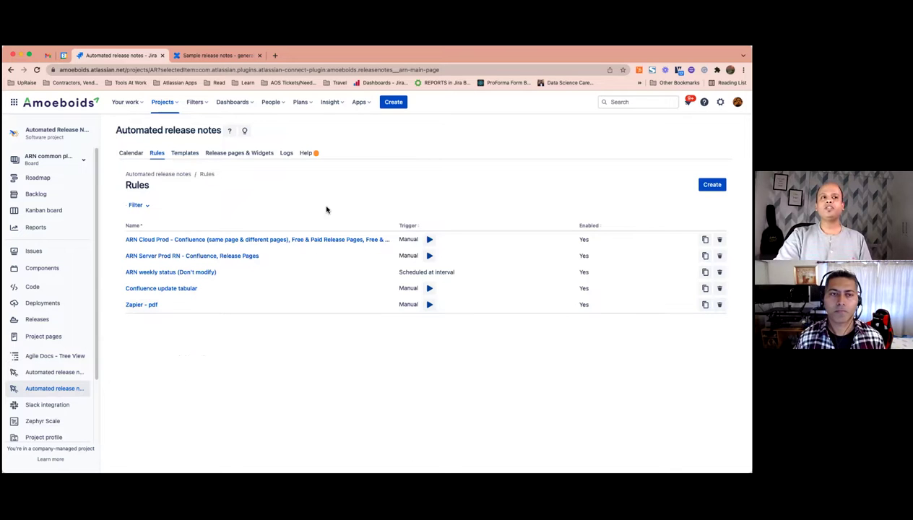
click(148, 305)
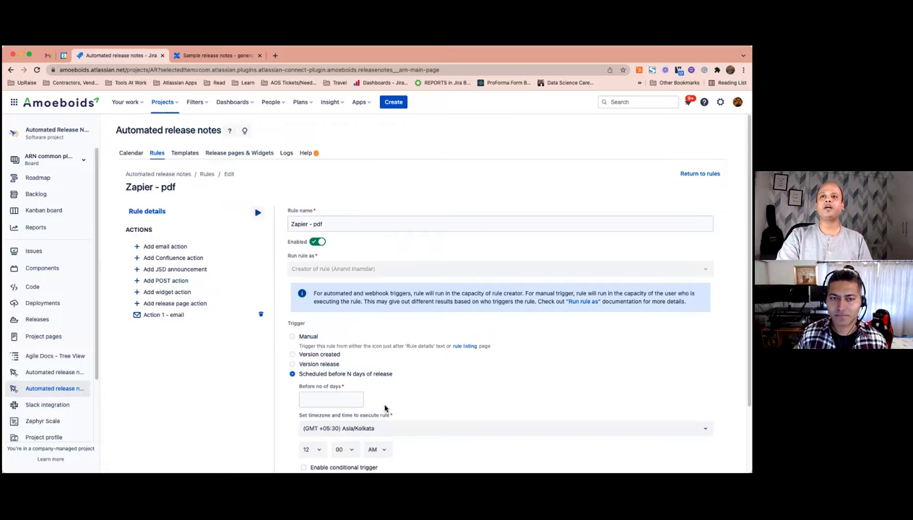
Set the rule's "Scheduled before N days of release" trigger to 4 days before release.
scroll(385, 409, down, 1)
scroll(385, 409, down, 1)
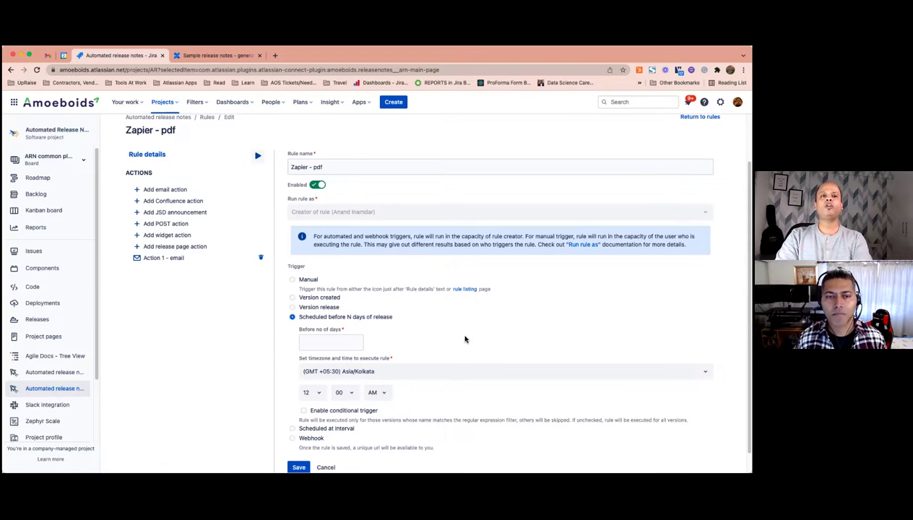
key(Tab)
text(4)
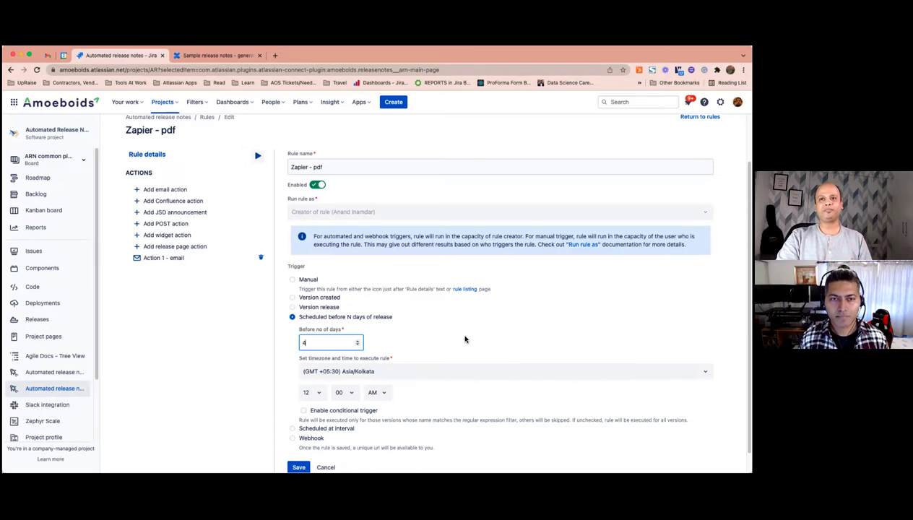
click(465, 339)
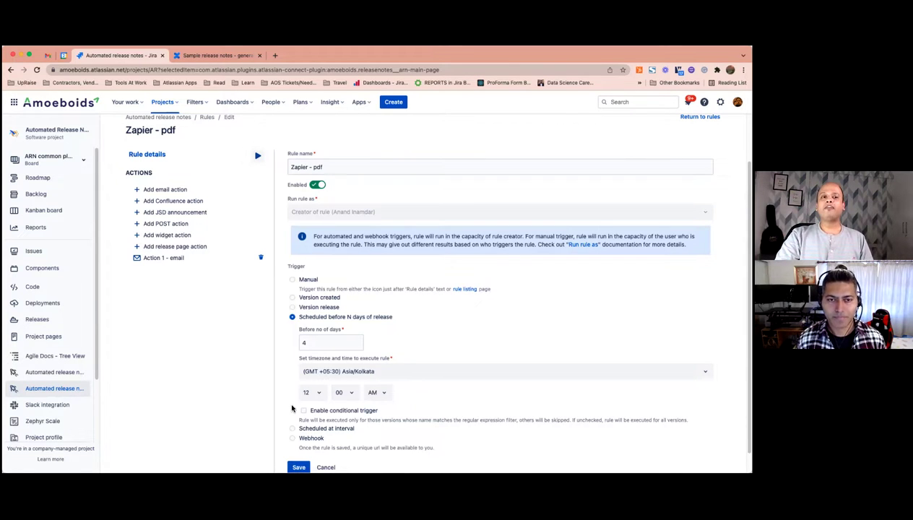
Switch the trigger to "Scheduled at interval", and open the rule's manual run version selection and cancel it.
scroll(293, 408, down, 1)
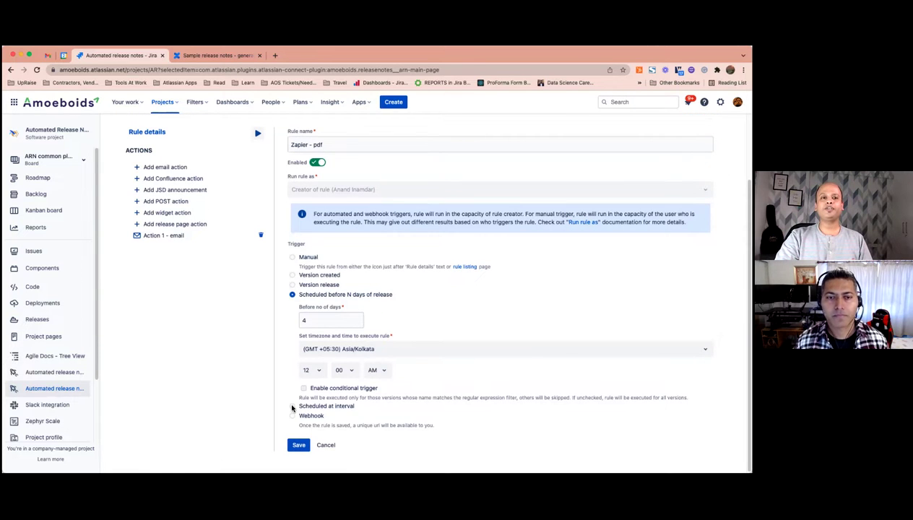
click(293, 406)
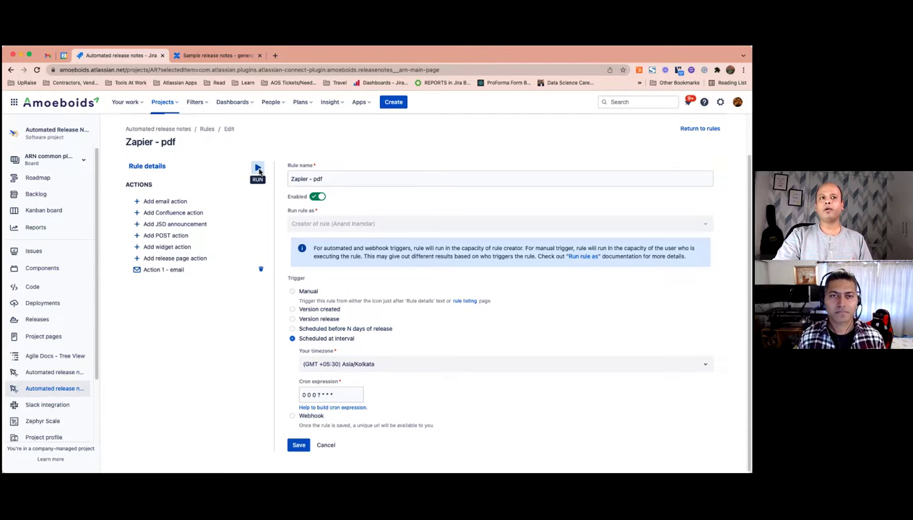
click(258, 168)
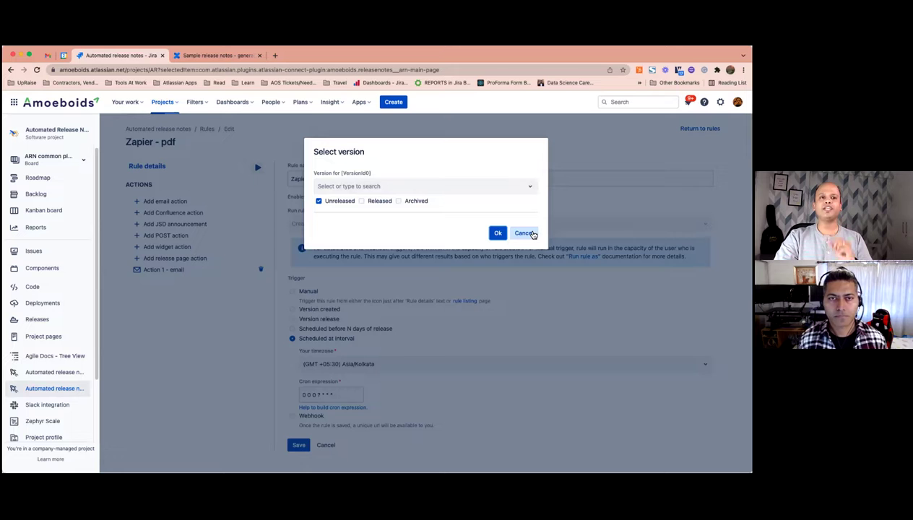
click(294, 312)
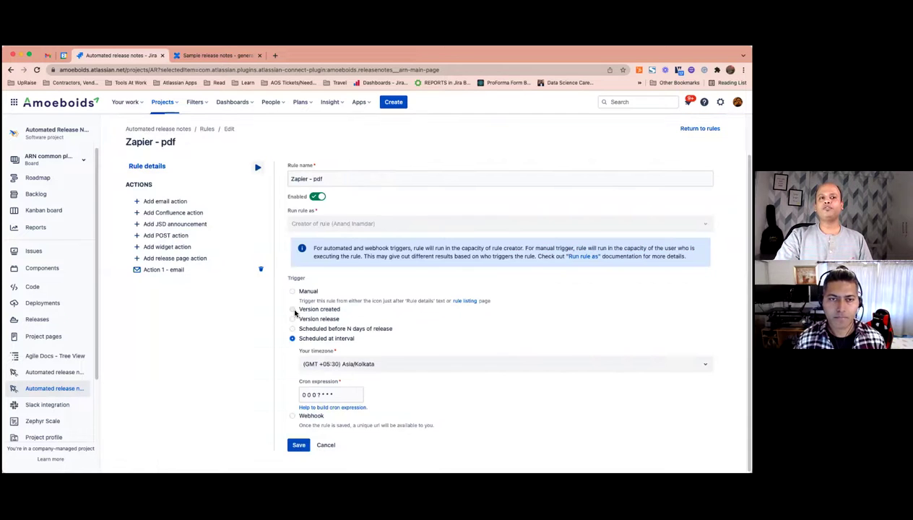
Try the "Version created", "Scheduled before N days of release" and "Scheduled at interval" triggers, and set the rule's trigger to "Webhook".
click(295, 310)
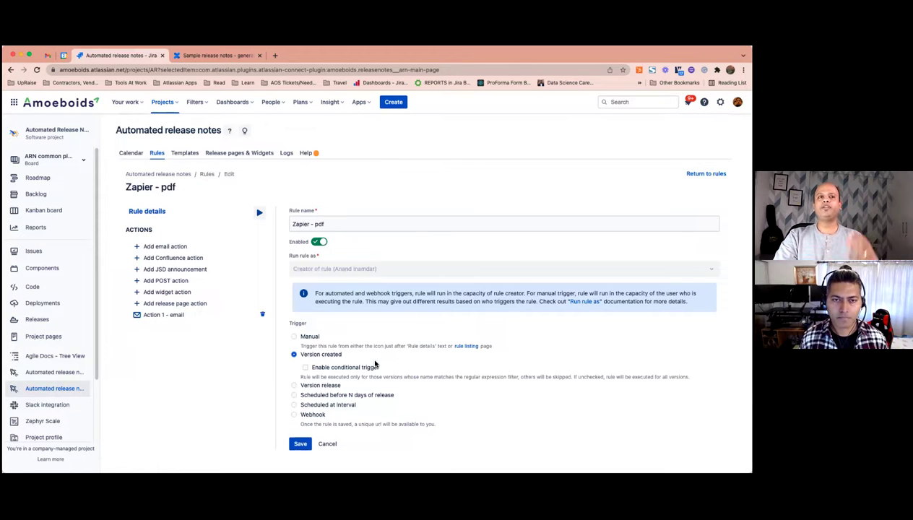
click(295, 396)
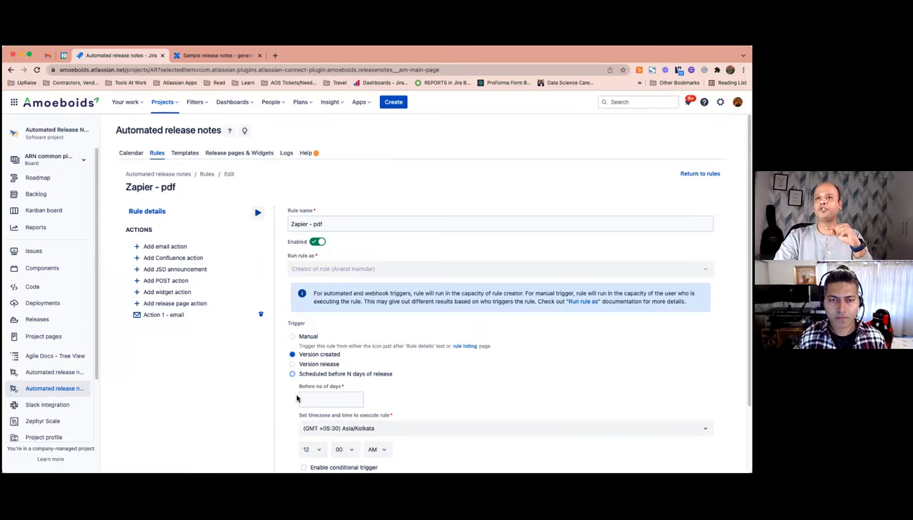
scroll(292, 410, down, 2)
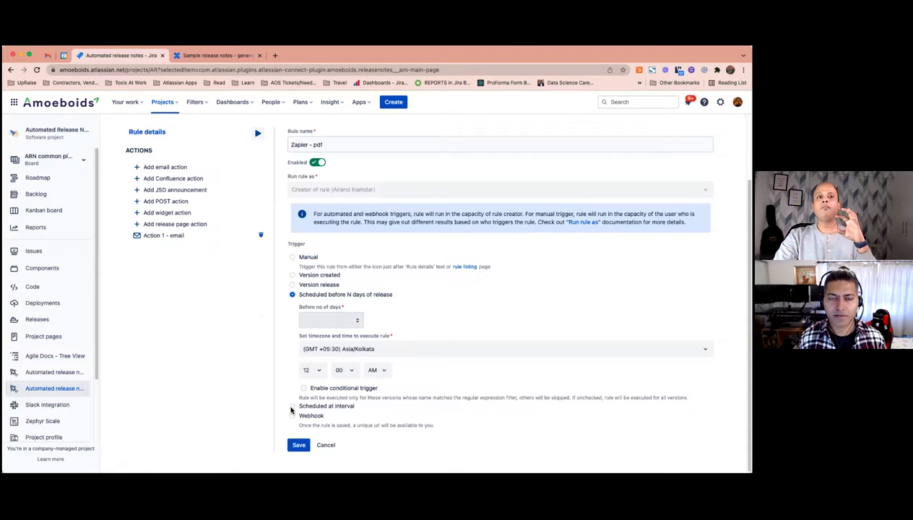
click(458, 411)
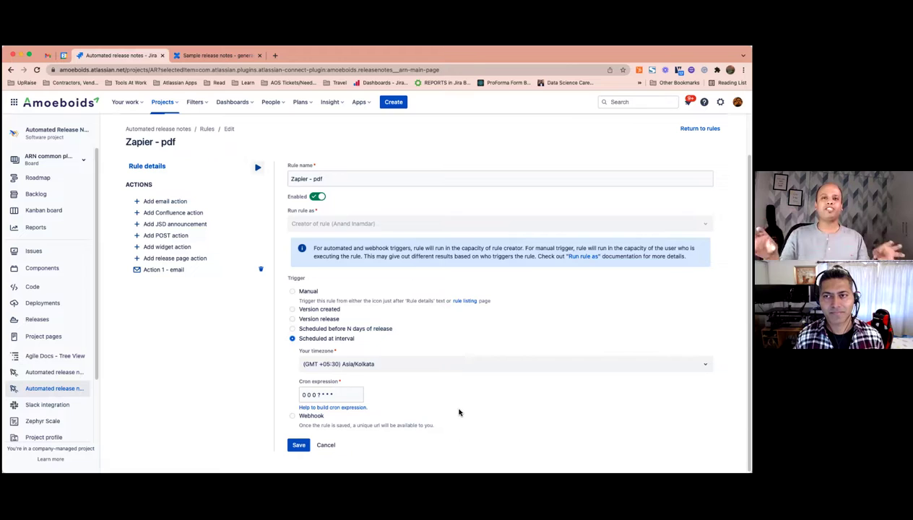
click(292, 416)
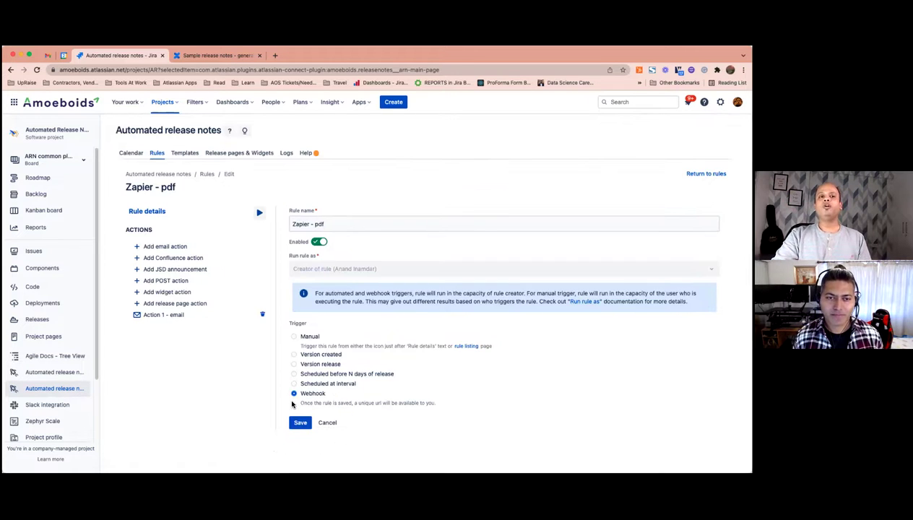